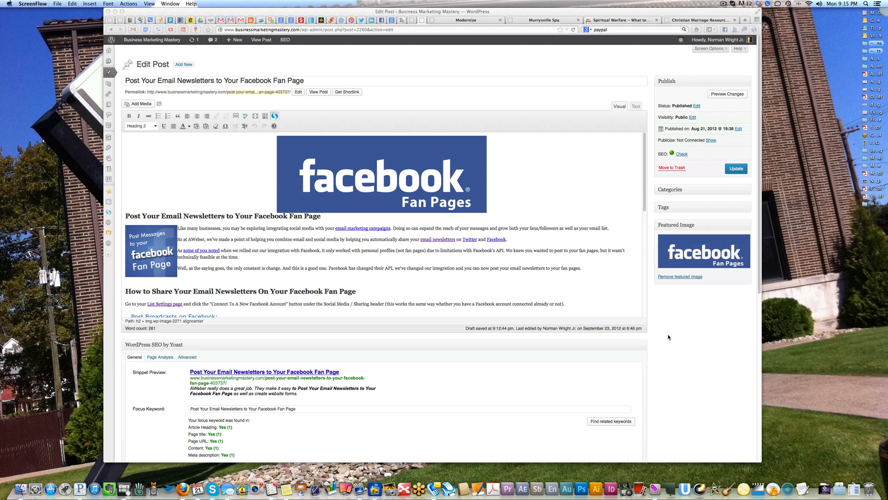
Step: Review the post's general SEO settings: snippet preview, focus keyword, SEO title and meta description
scroll(673, 340, "down", 3)
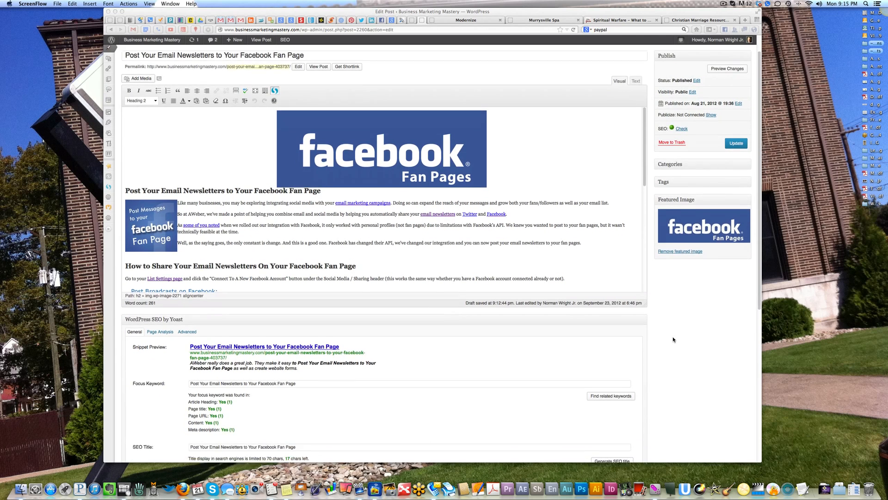
scroll(673, 340, "down", 5)
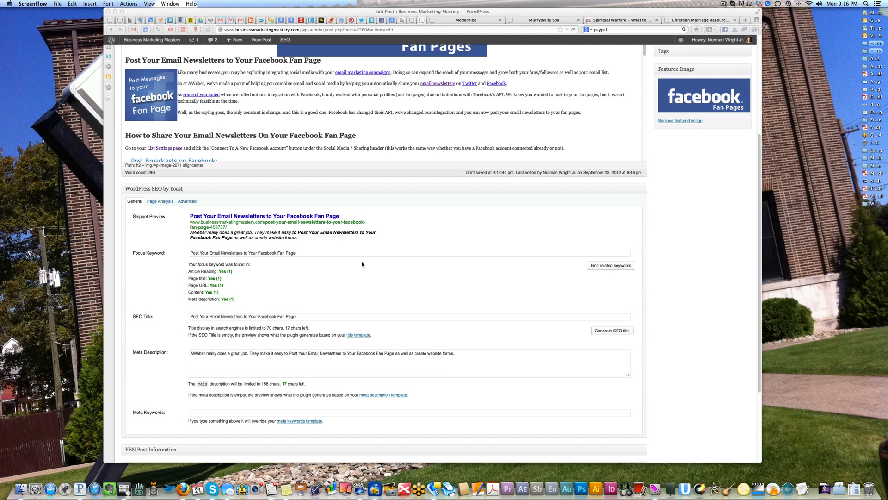
scroll(362, 262, "down", 2)
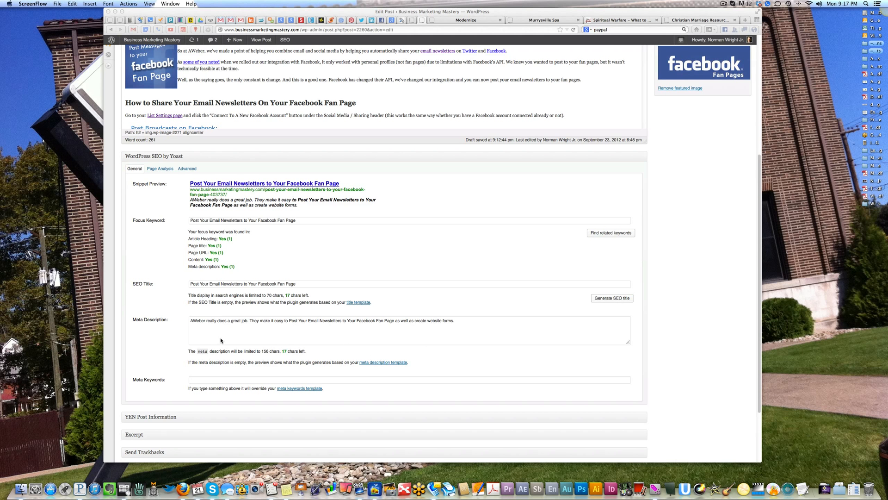
scroll(334, 322, "up", 5)
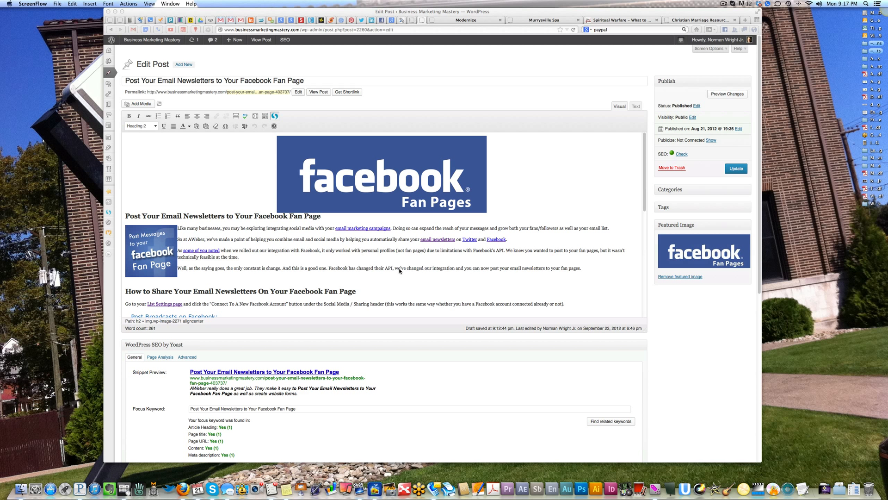
Step: Read through the post content in the editor, from the Facebook Fan Pages banner to the closing paragraph
scroll(399, 270, "down", 5)
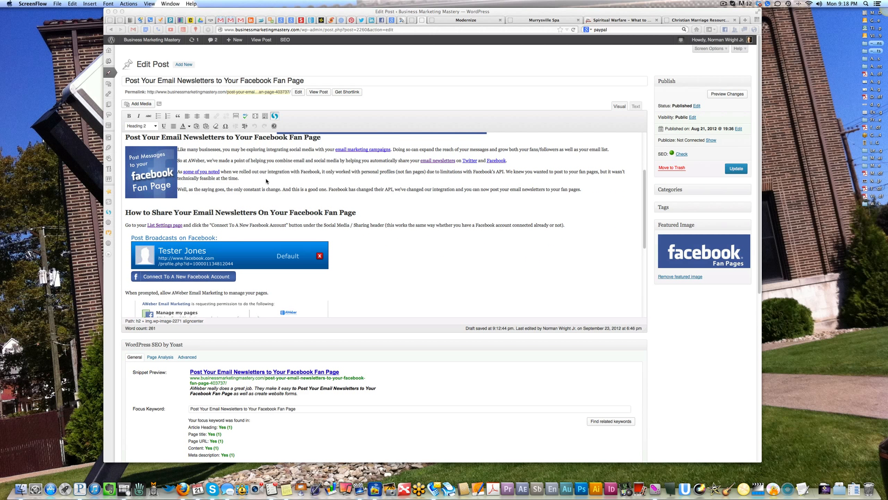
scroll(438, 262, "down", 7)
scroll(437, 262, "down", 2)
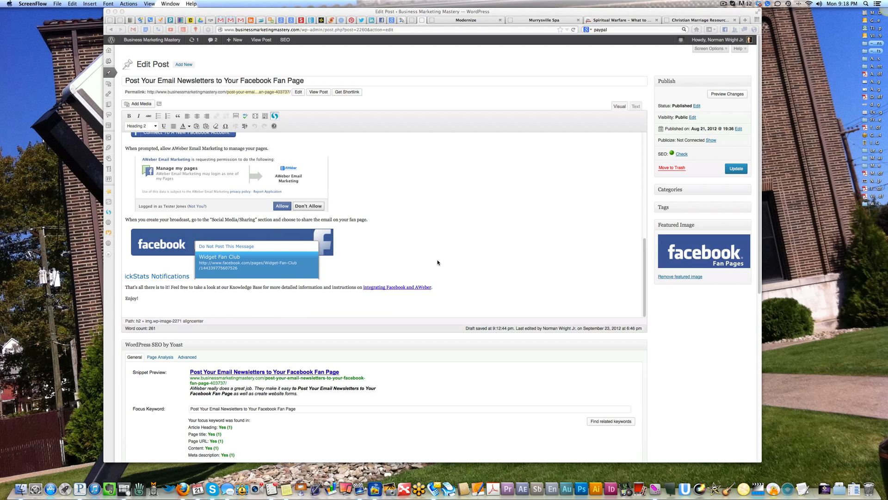
scroll(437, 262, "down", 2)
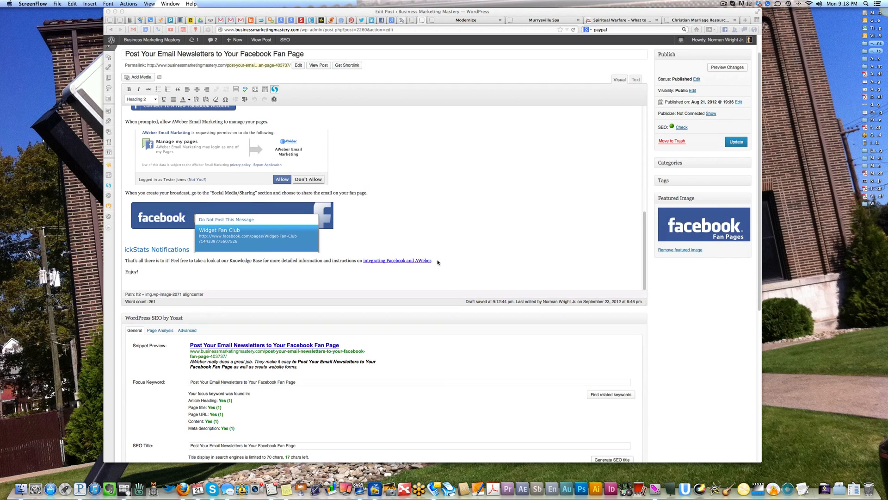
scroll(438, 262, "up", 2)
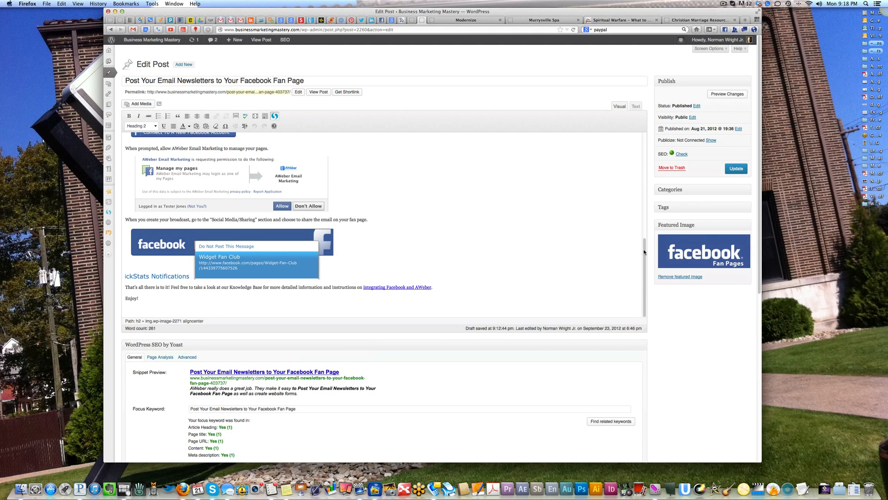
left_click_drag(643, 274, 643, 159)
scroll(643, 171, "down", 3)
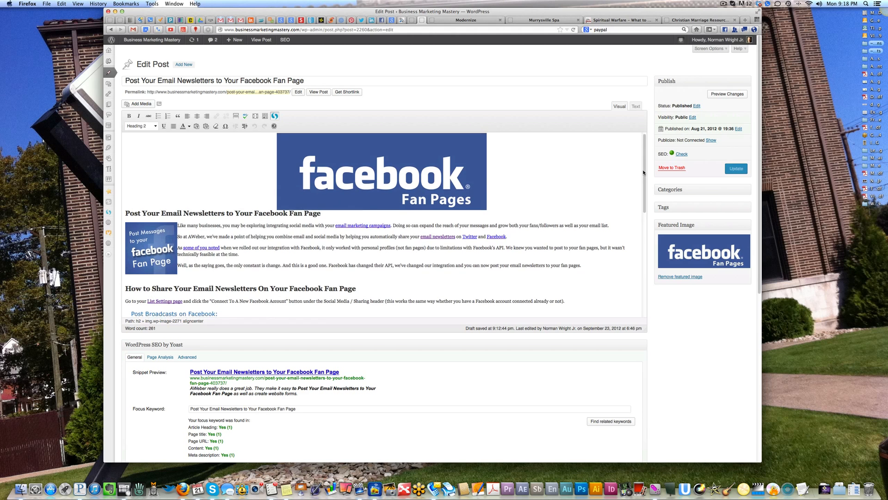
left_click_drag(642, 192, 634, 318)
scroll(607, 347, "down", 3)
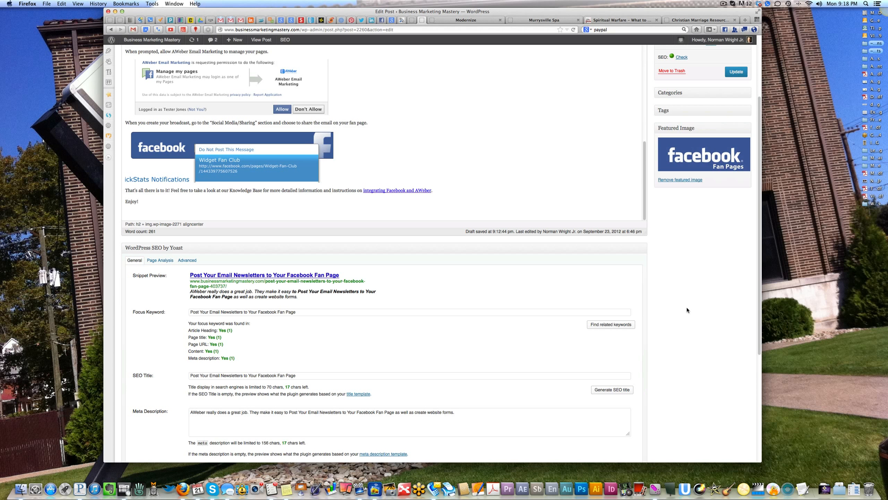
scroll(687, 310, "up", 4)
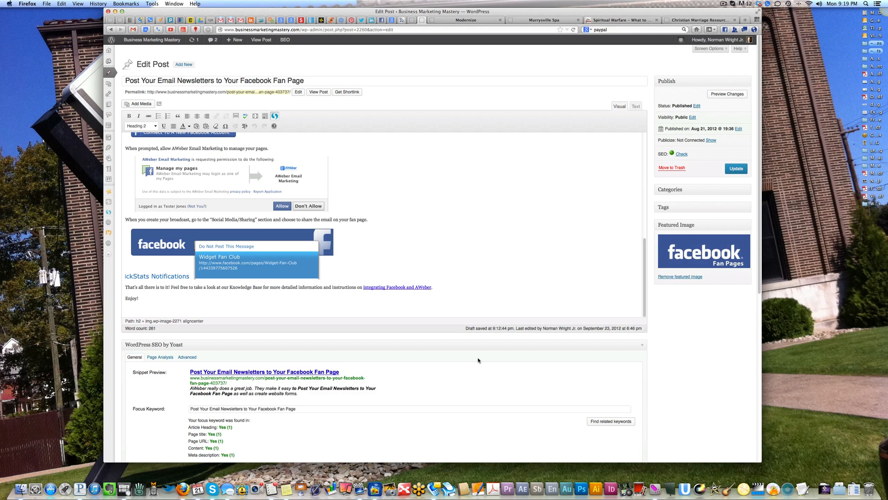
Step: Open the Page Analysis of the WordPress SEO section and examine the post's main heading and opening paragraphs against it
scroll(478, 360, "down", 6)
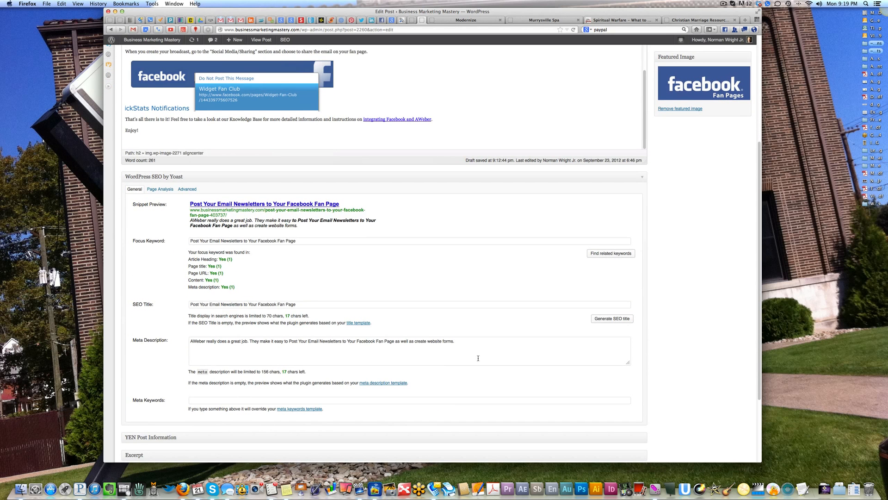
left_click(157, 190)
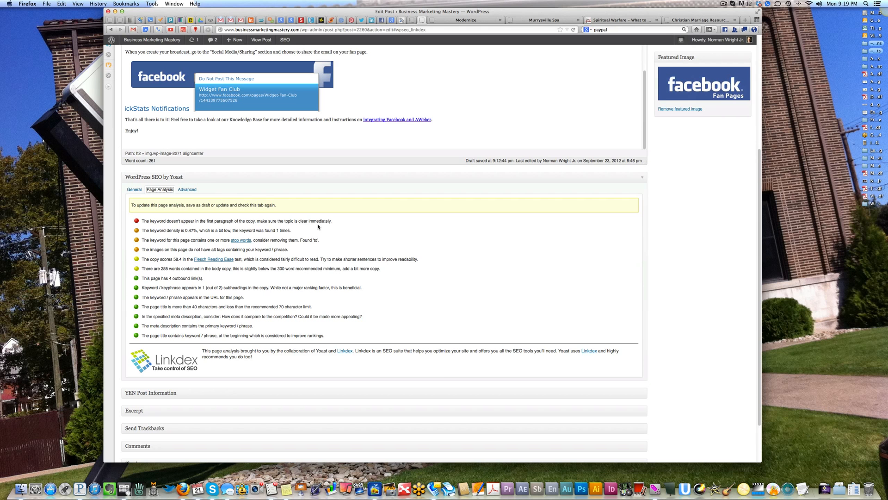
scroll(317, 226, "up", 5)
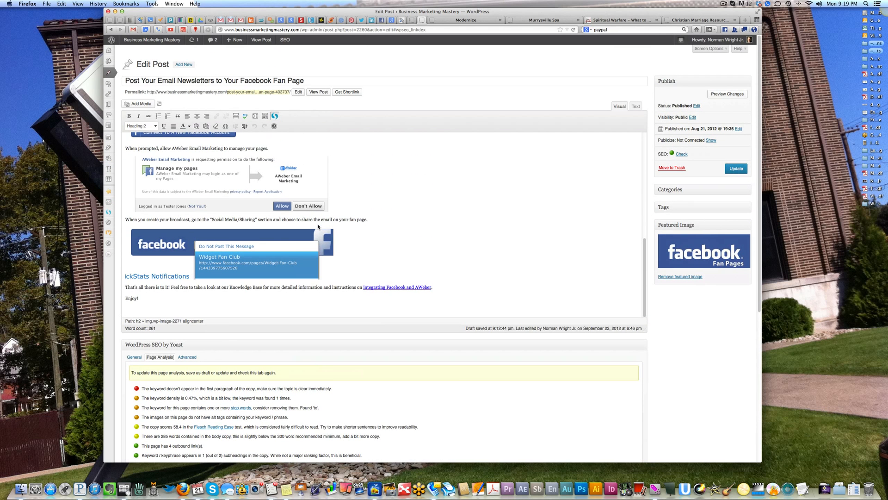
scroll(339, 230, "up", 10)
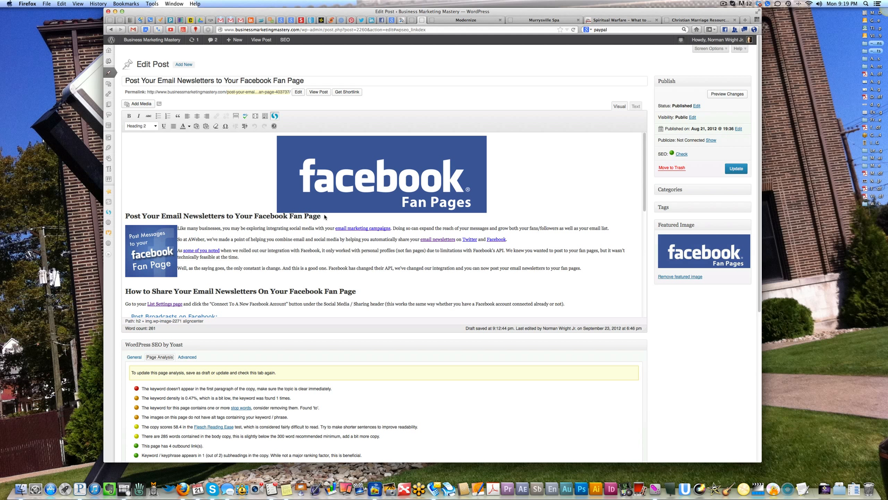
left_click_drag(322, 216, 129, 214)
left_click(340, 220)
scroll(366, 289, "down", 3)
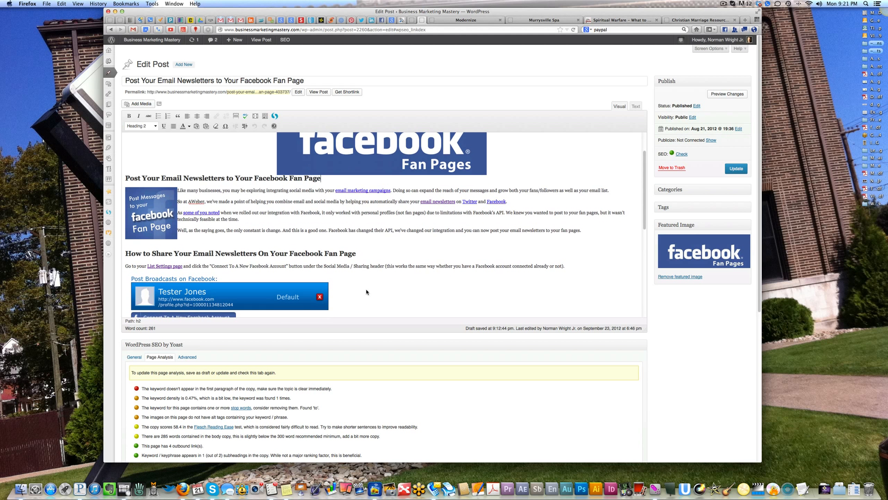
scroll(366, 293, "up", 3)
Step: Examine the page analysis findings on stop words, alt tags, readability and word count alongside the post's title and body
scroll(367, 338, "down", 5)
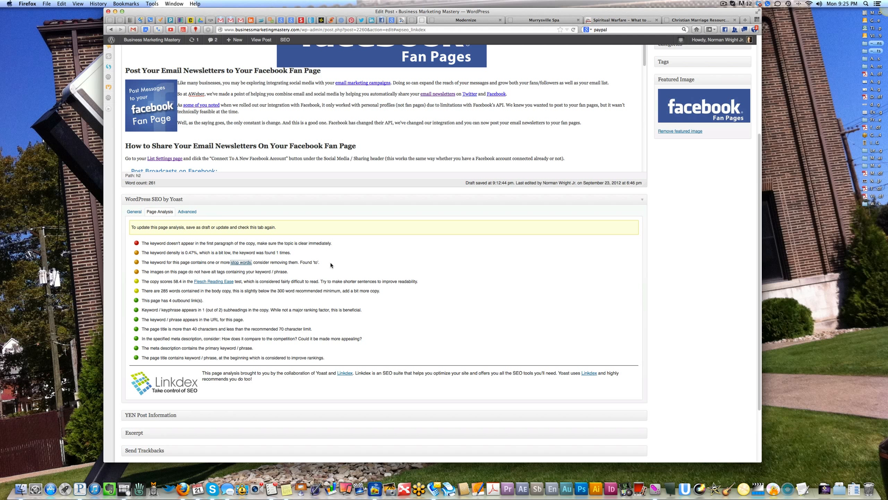
scroll(331, 265, "up", 1)
scroll(331, 265, "up", 5)
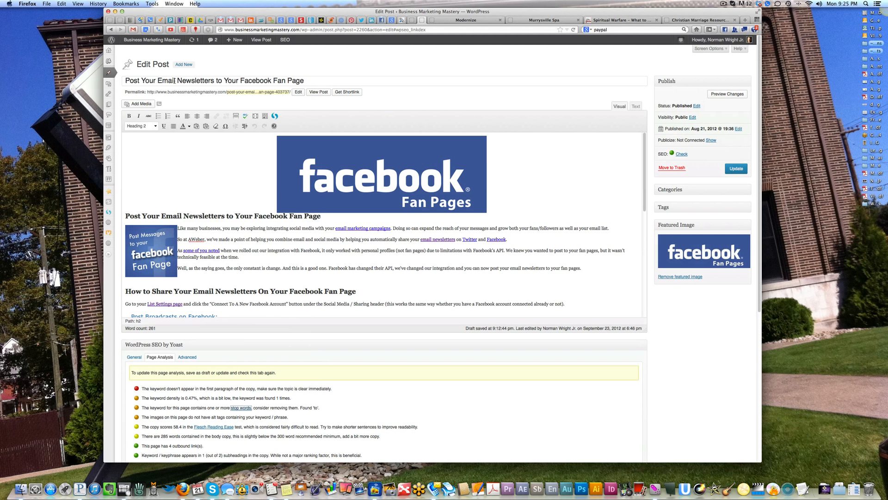
scroll(246, 153, "down", 3)
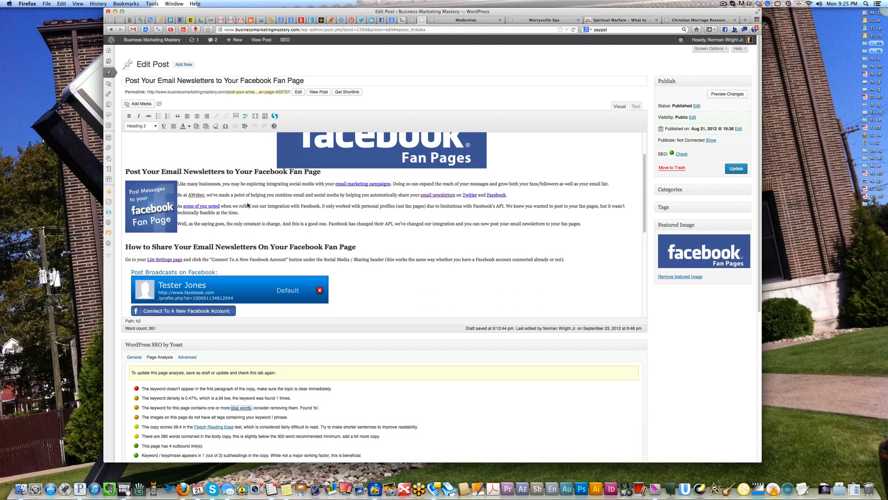
scroll(287, 346, "down", 6)
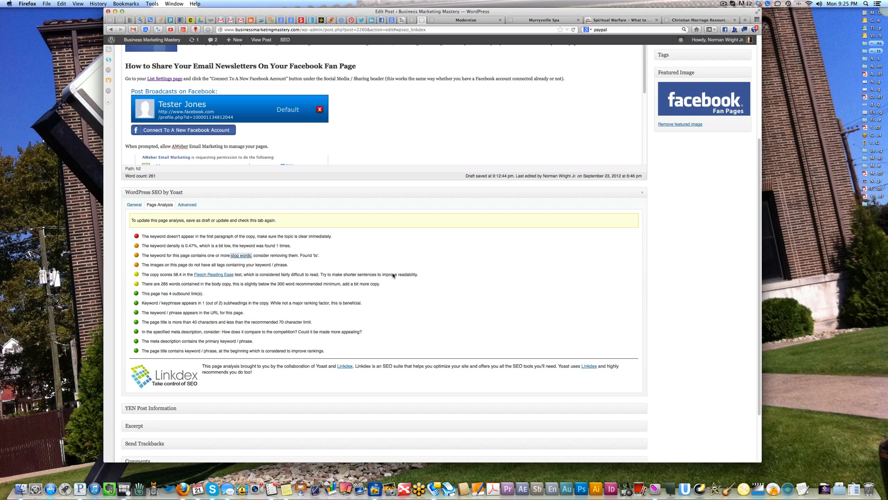
scroll(393, 276, "down", 3)
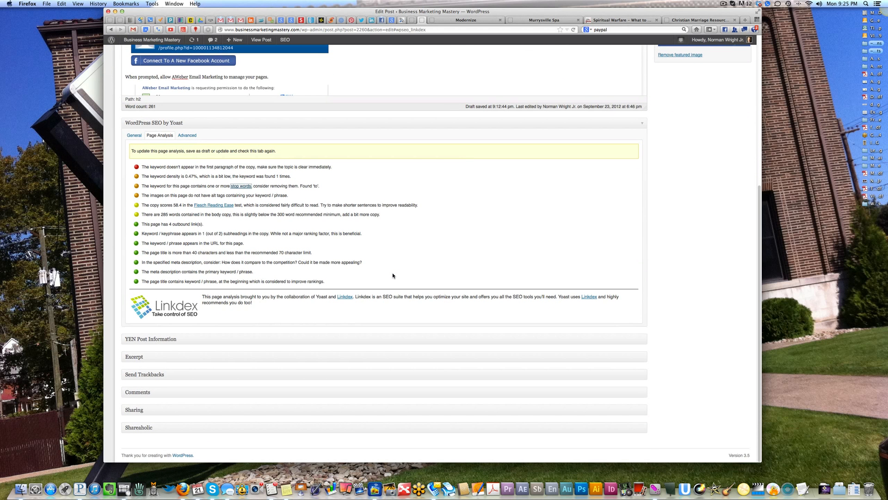
scroll(393, 275, "up", 8)
scroll(392, 275, "up", 3)
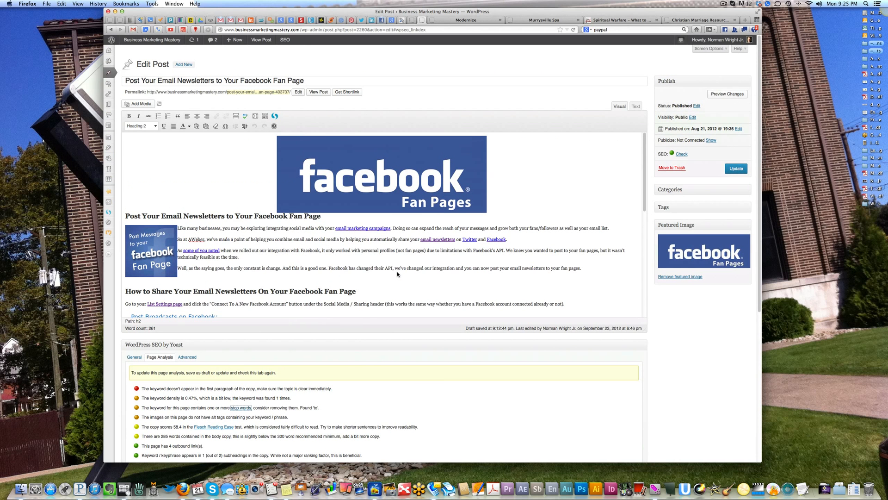